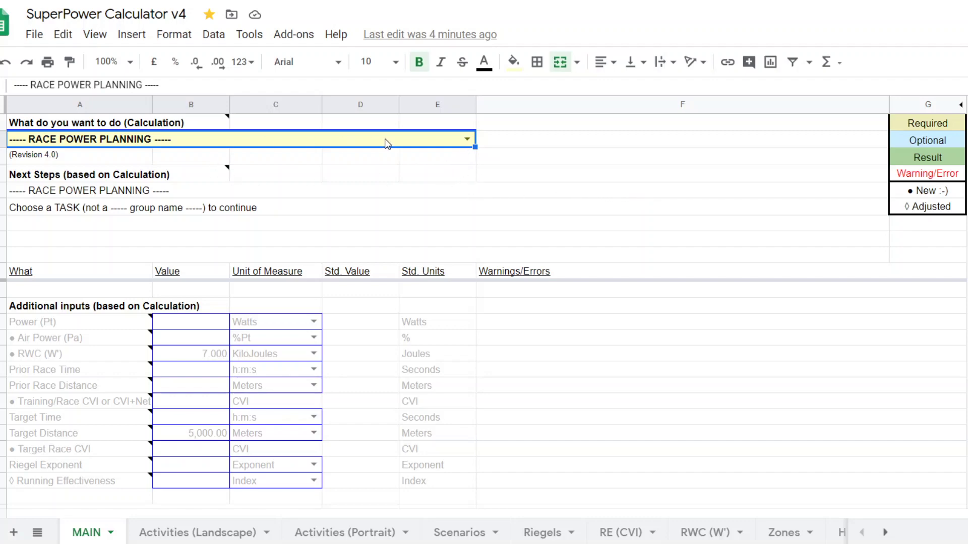
Step: Set the MAIN calculation cell to CALCULATE FTP/CP and reopen the calculation task list
left_click(468, 141)
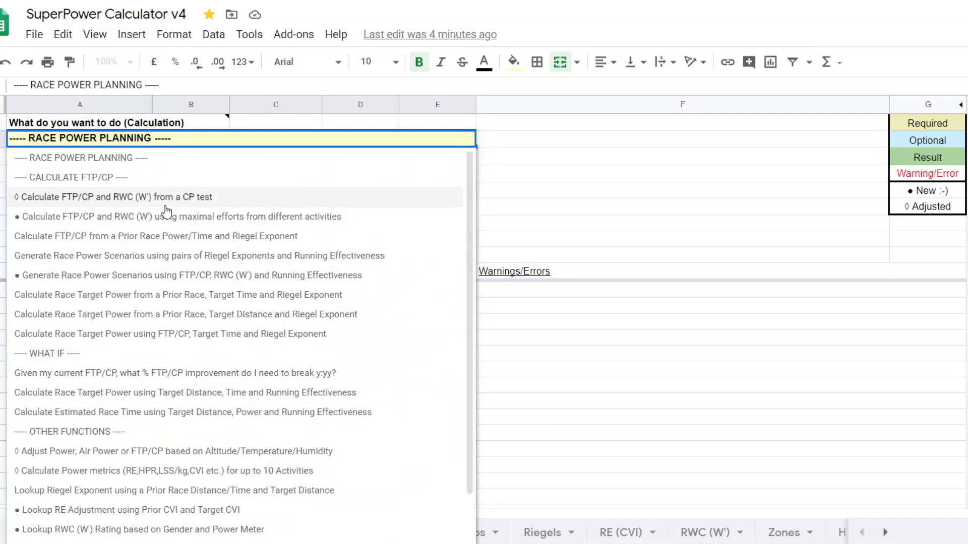
left_click(87, 177)
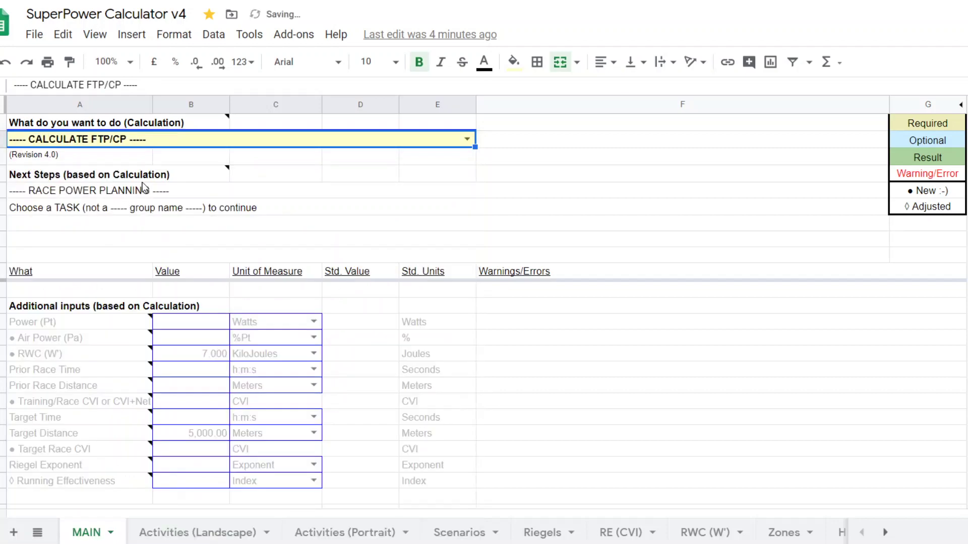
left_click(467, 139)
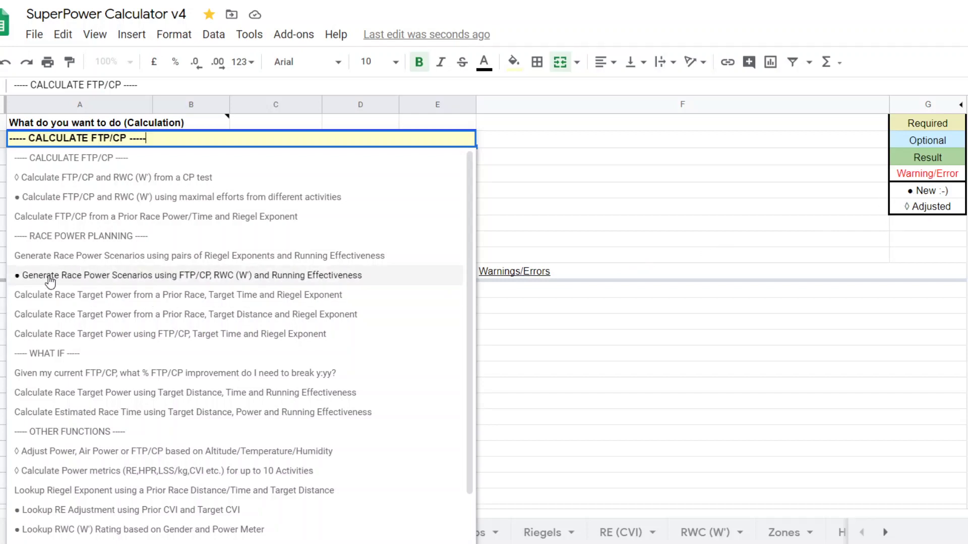
Step: Choose 'Generate Race Power Scenarios using FTP/CP, RWC (W') and Running Effectiveness' as the calculation
left_click(171, 276)
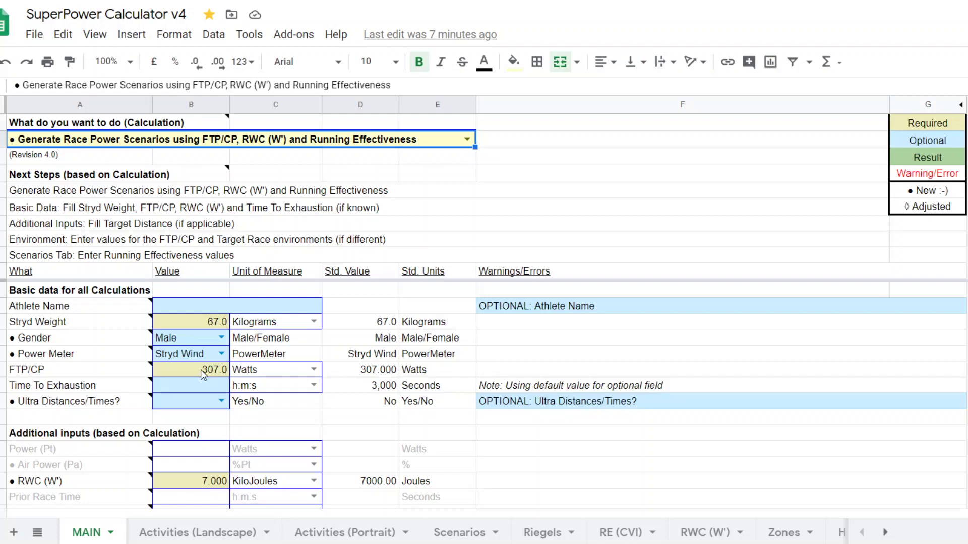
Step: Review the 7.000 kJ RWC row's warning formula and the 5,000 m Target Distance on MAIN
scroll(201, 370, "down", 2)
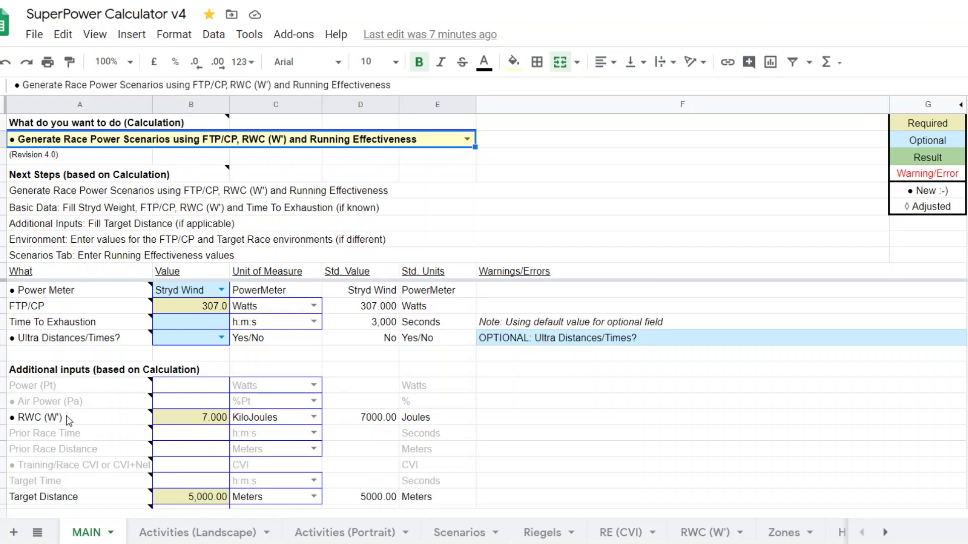
mouse_move(36, 423)
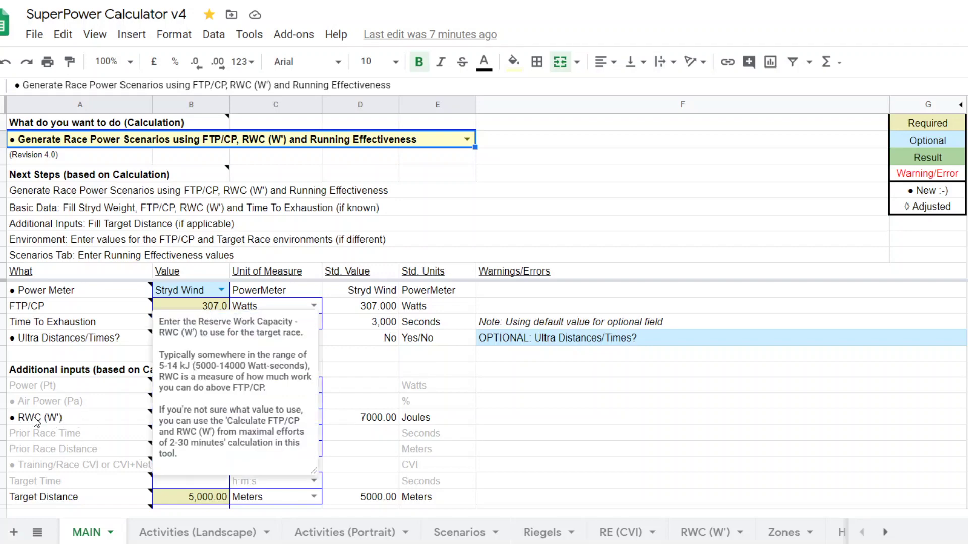
left_click(507, 423)
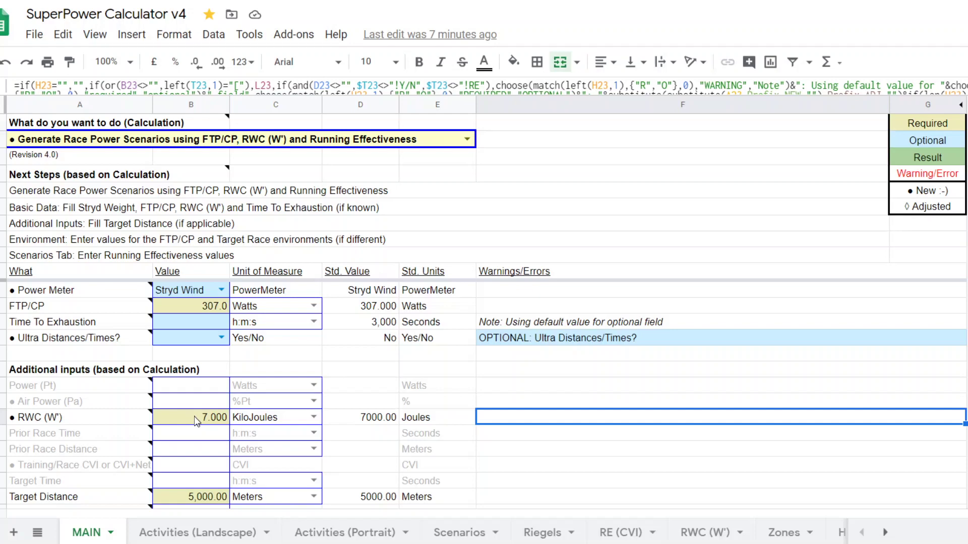
scroll(195, 416, "down", 2)
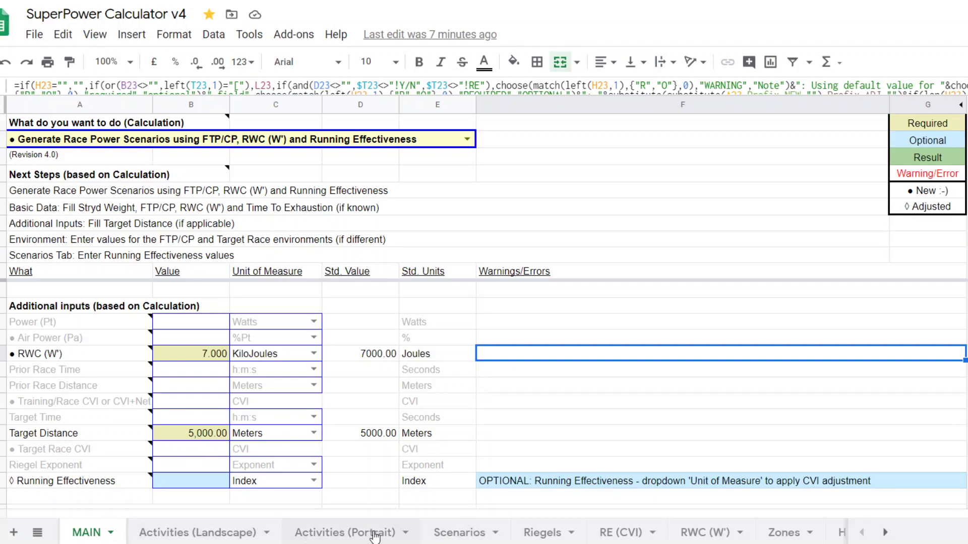
left_click(470, 535)
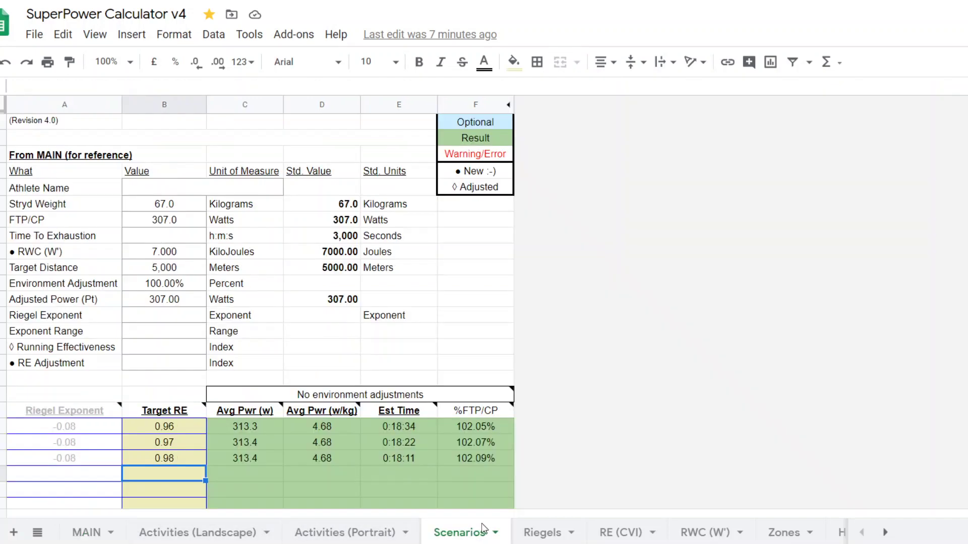
mouse_move(176, 414)
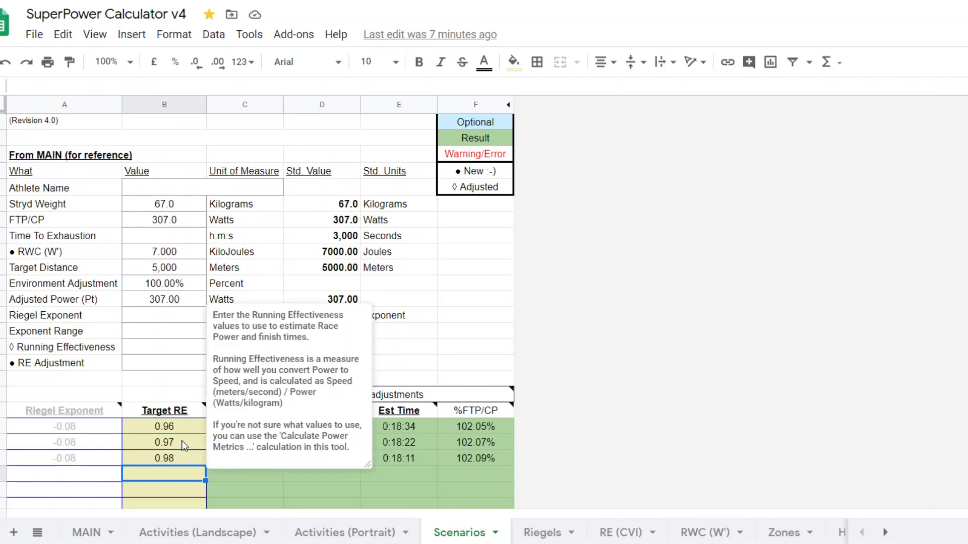
left_click(180, 428)
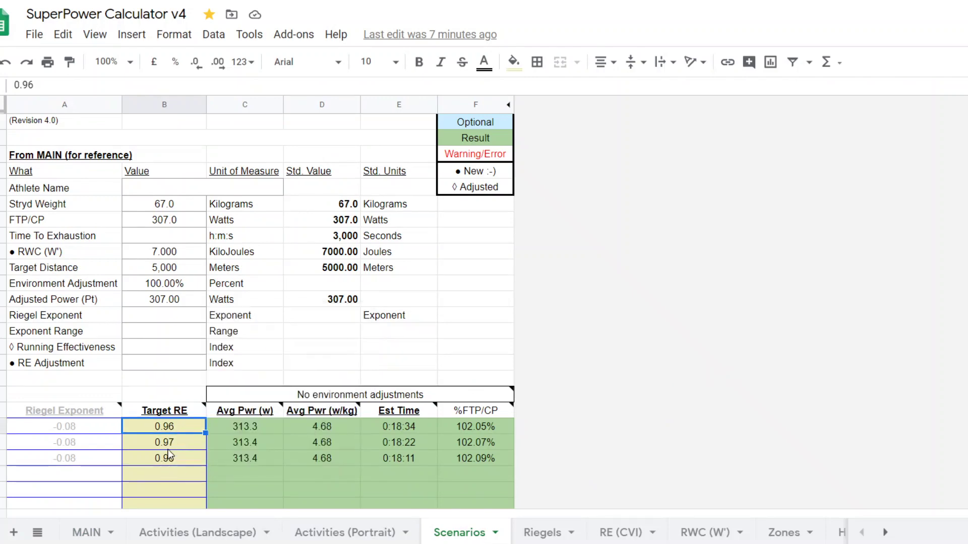
double_click(181, 428)
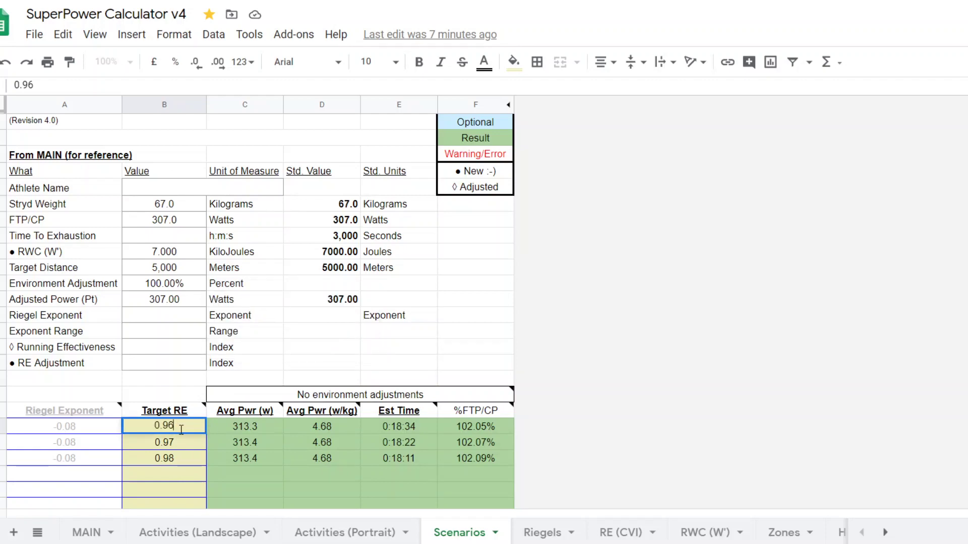
type("5")
left_click(189, 461)
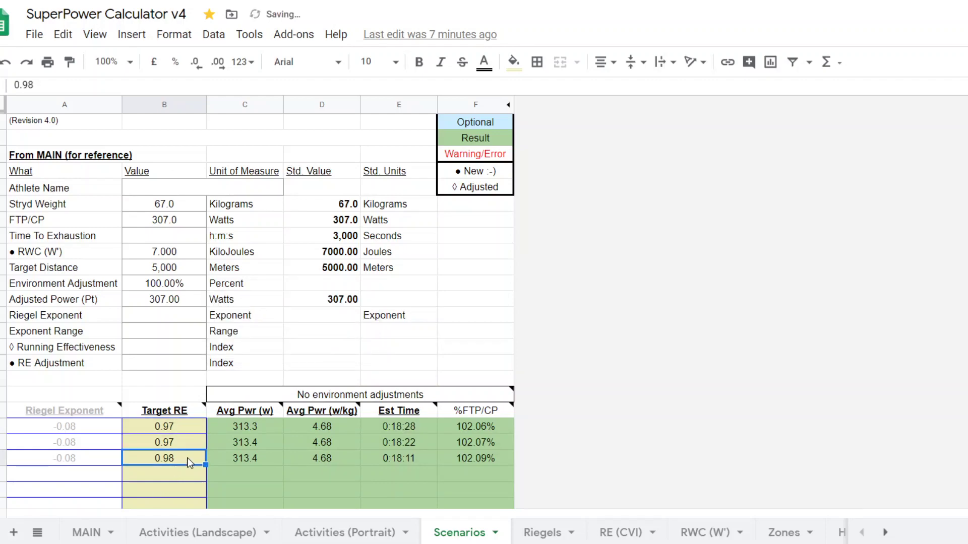
double_click(189, 459)
key("BackSpace")
type("75")
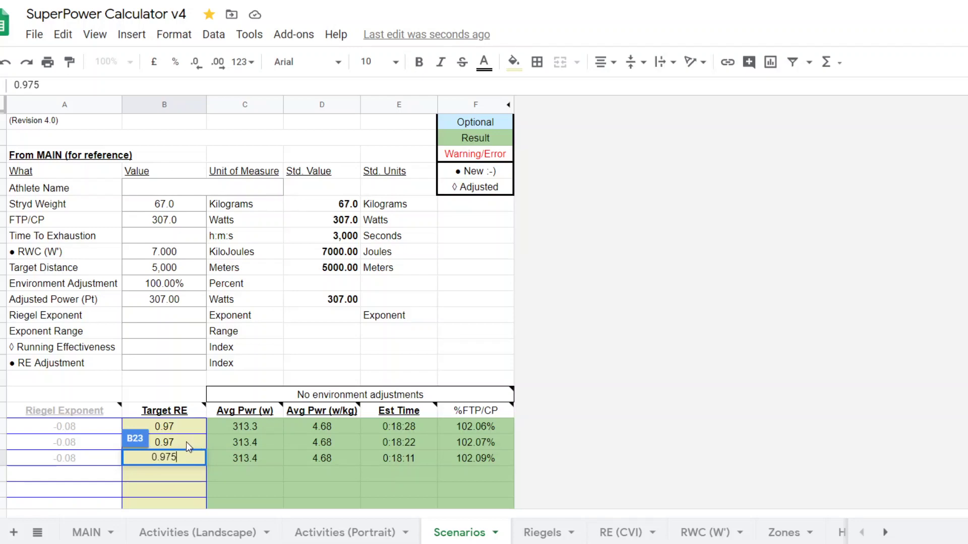
left_click(186, 442)
left_click(184, 430)
double_click(181, 428)
key("BackSpace")
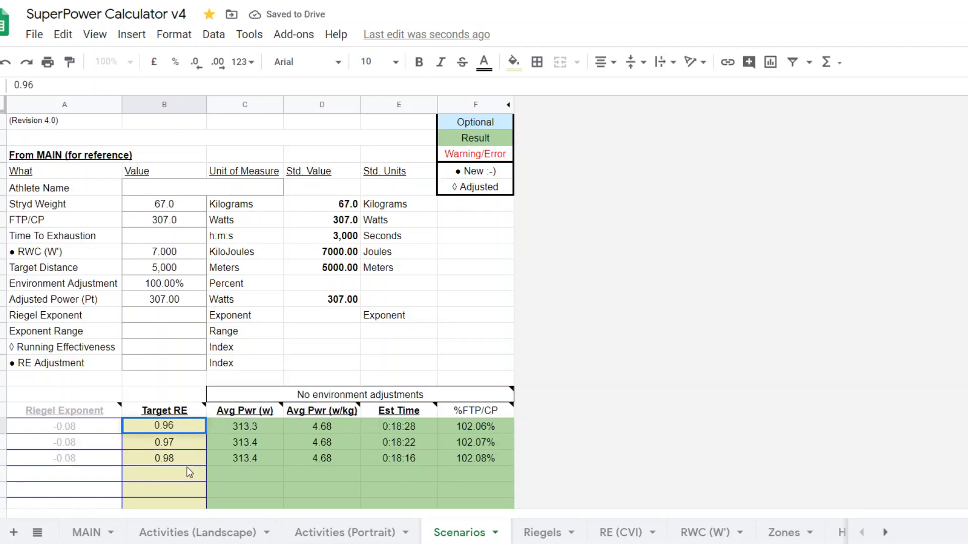
double_click(180, 459)
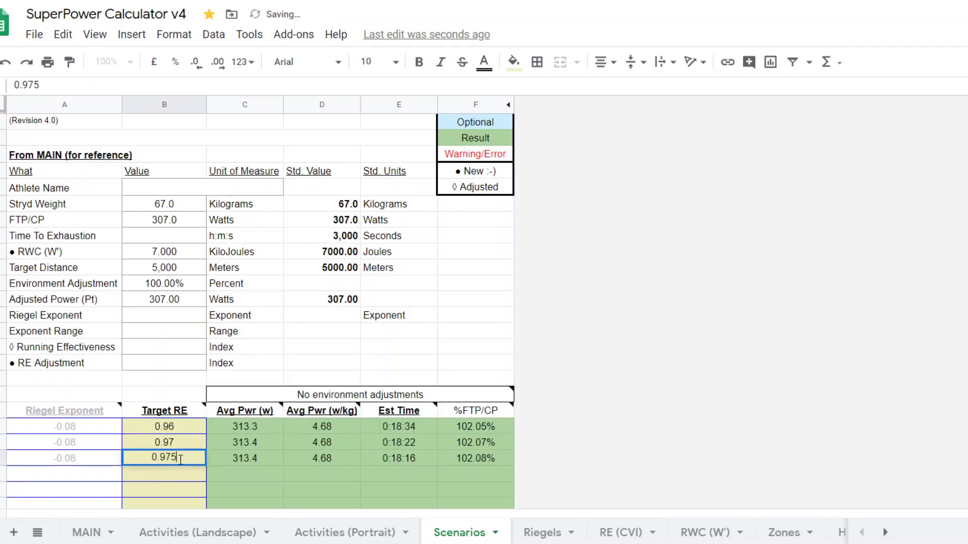
key("BackSpace")
key("BackSpace")
key("BackSpace")
key("BackSpace")
type("8")
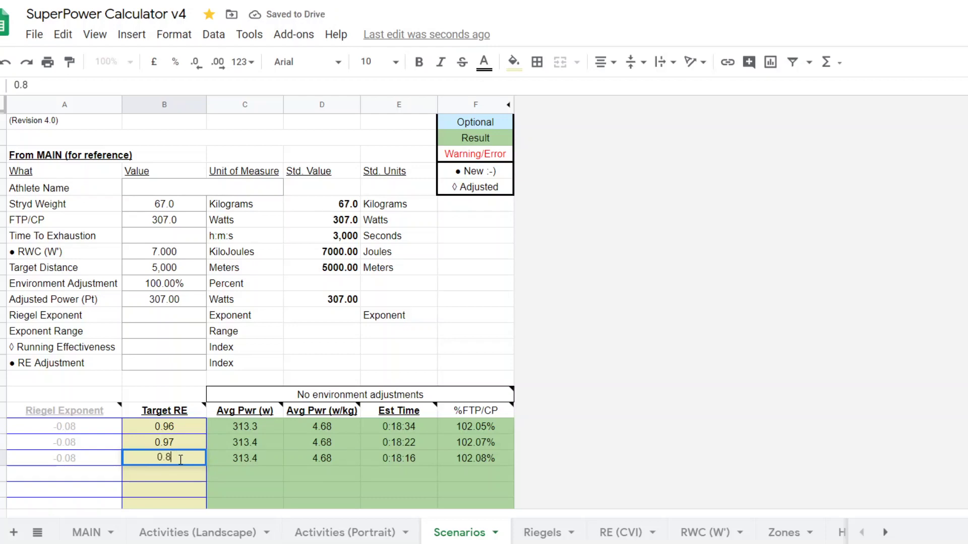
key("BackSpace")
type("98")
key("Return")
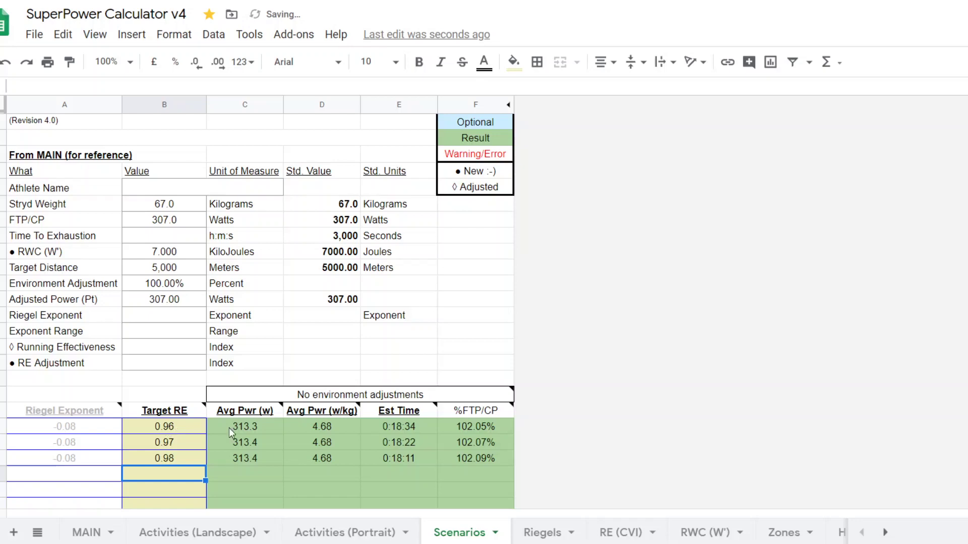
mouse_move(259, 418)
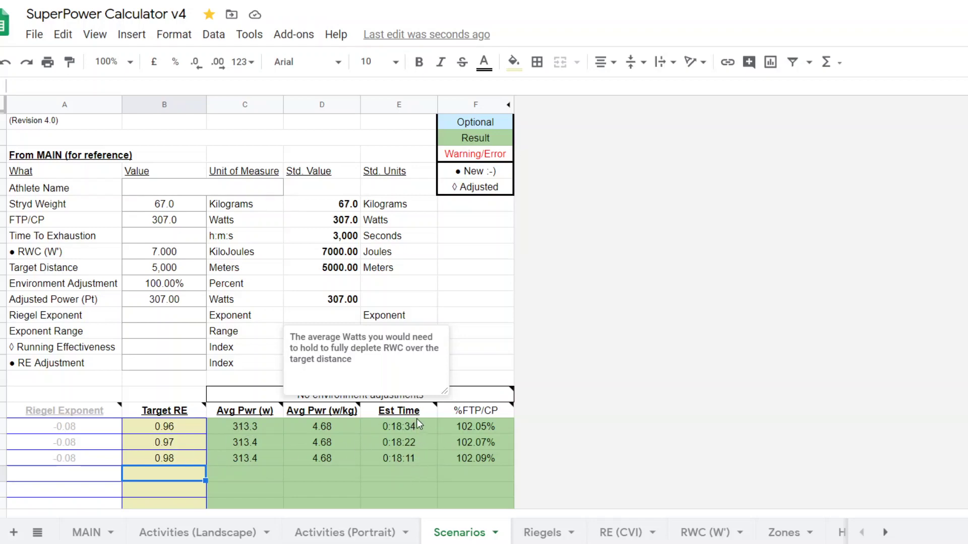
mouse_move(413, 429)
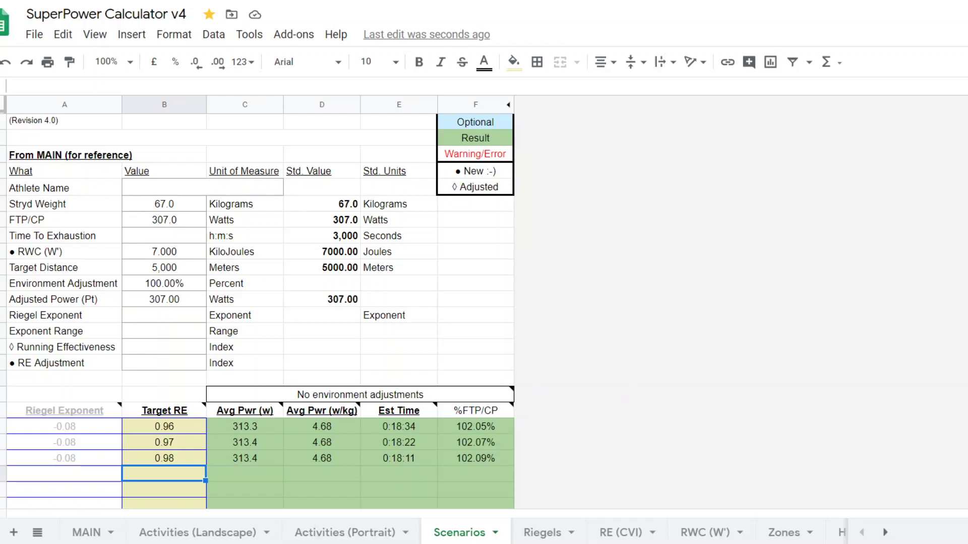
Step: On MAIN, enter Stryd Weight 73, FTP/CP 319.3 and RWC (W') 8.8 kJ
left_click(86, 532)
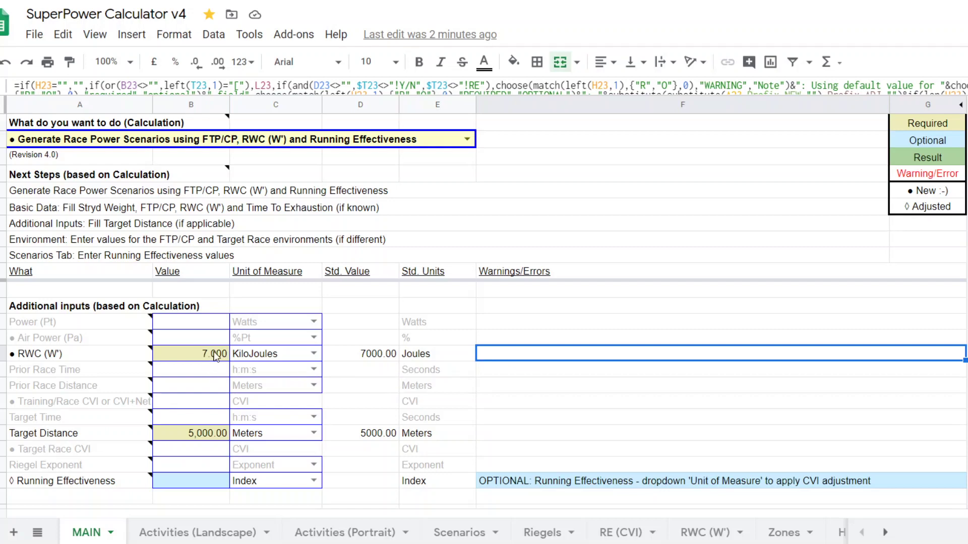
left_click(211, 325)
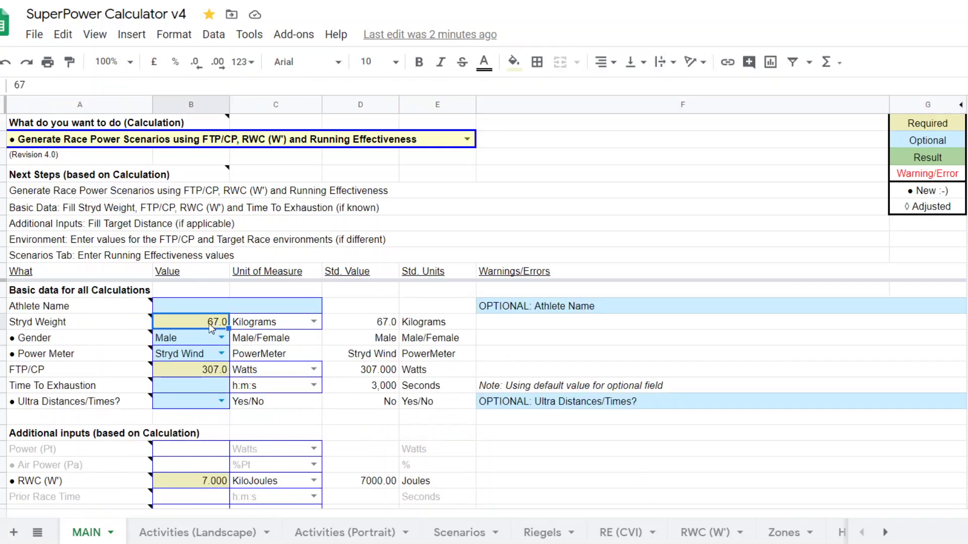
type("73")
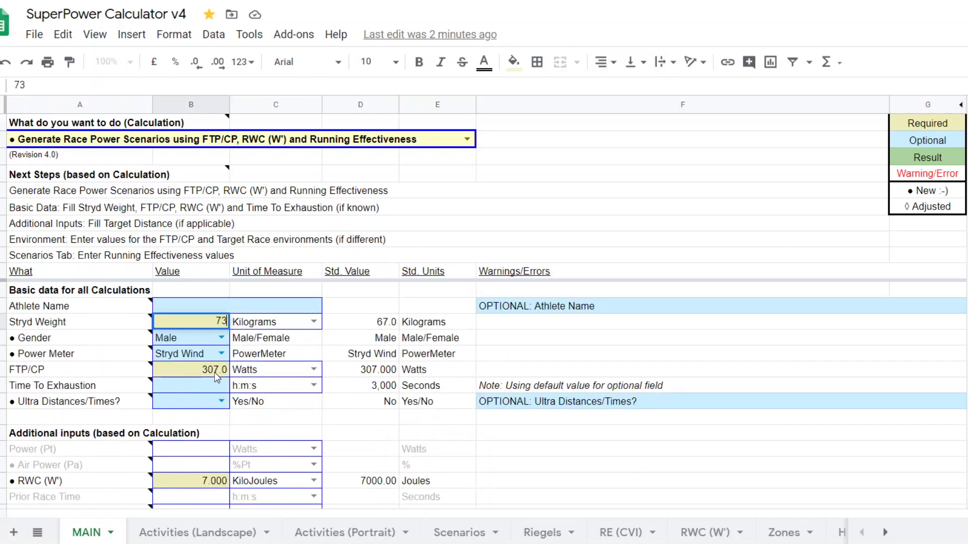
key("Return")
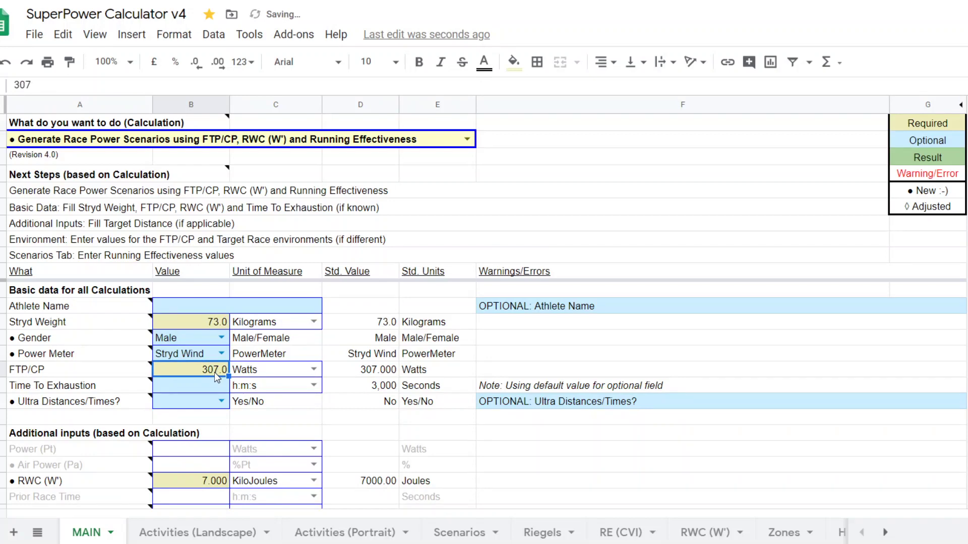
type("319")
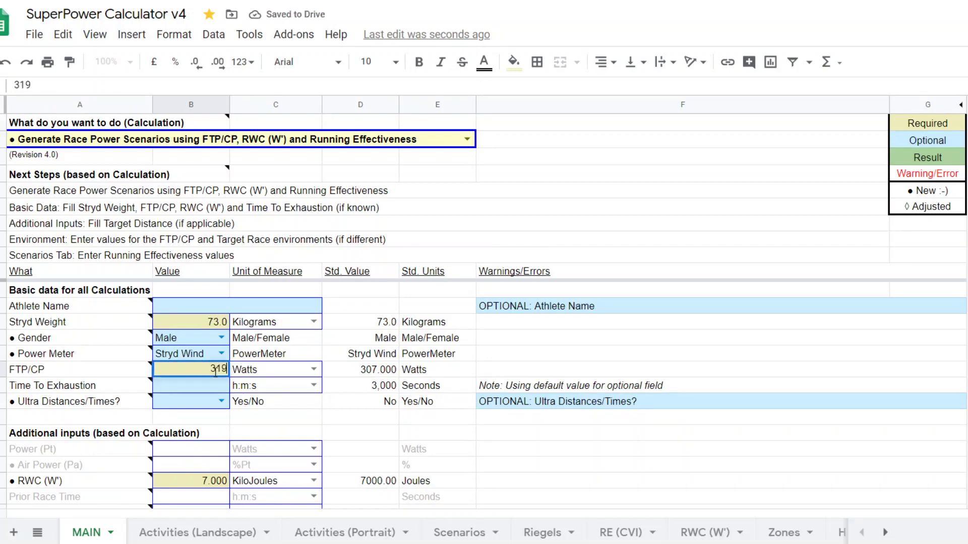
type(".3")
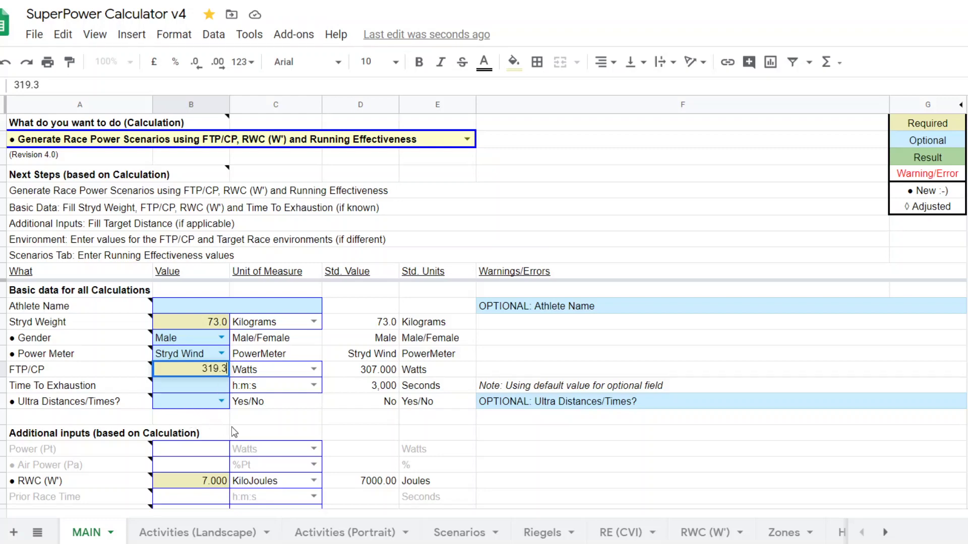
left_click(198, 481)
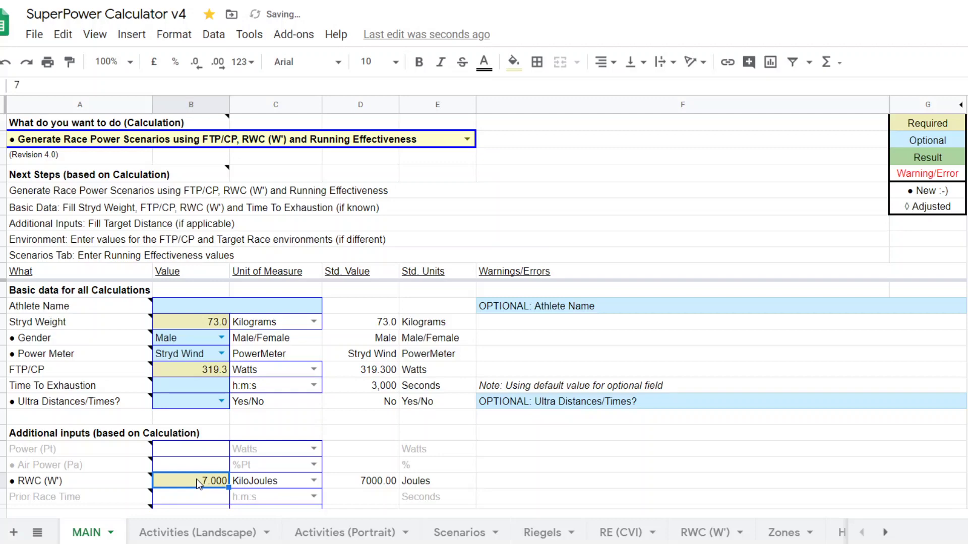
type("8.8")
key("Return")
Step: Set Target Distance to 1,609 m and view the Scenarios results
scroll(291, 469, "down", 2)
scroll(293, 468, "down", 2)
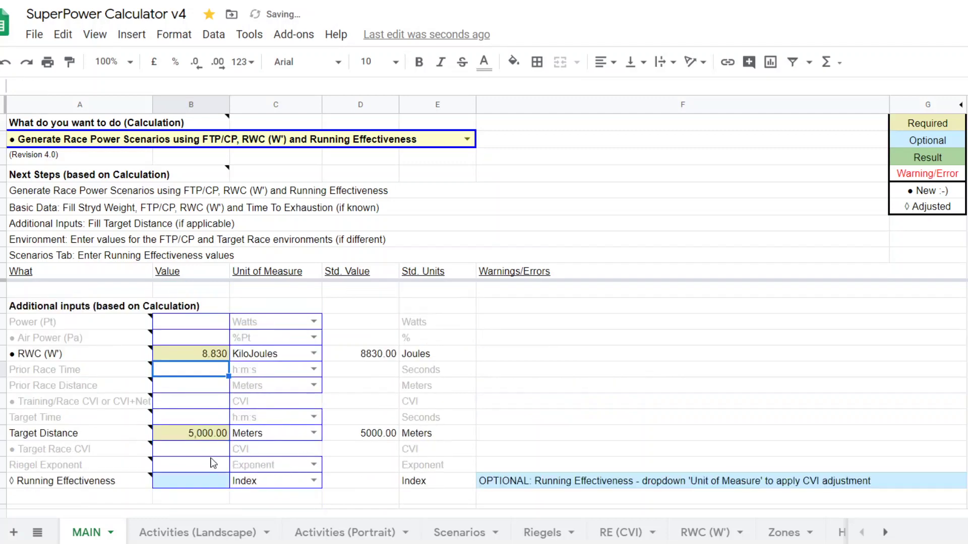
left_click(210, 437)
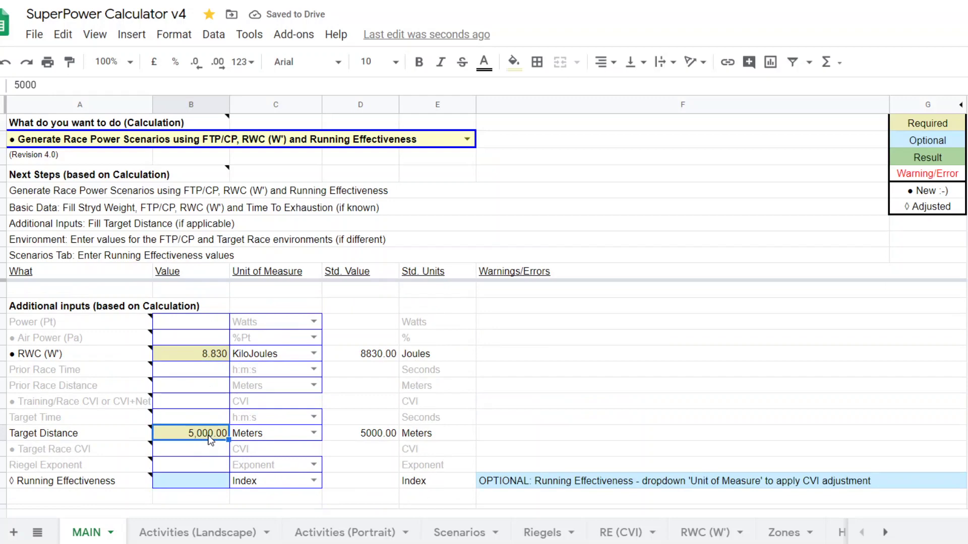
type("1609")
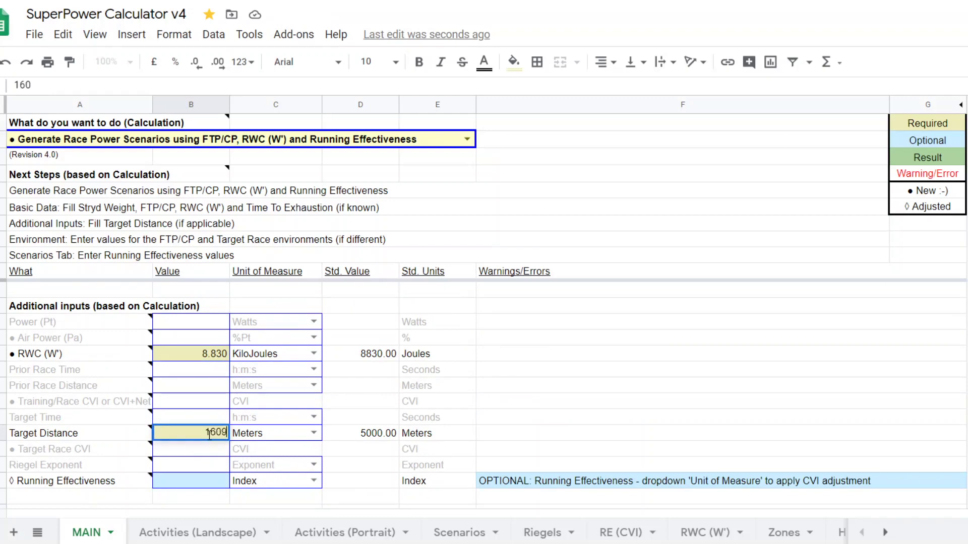
key("Return")
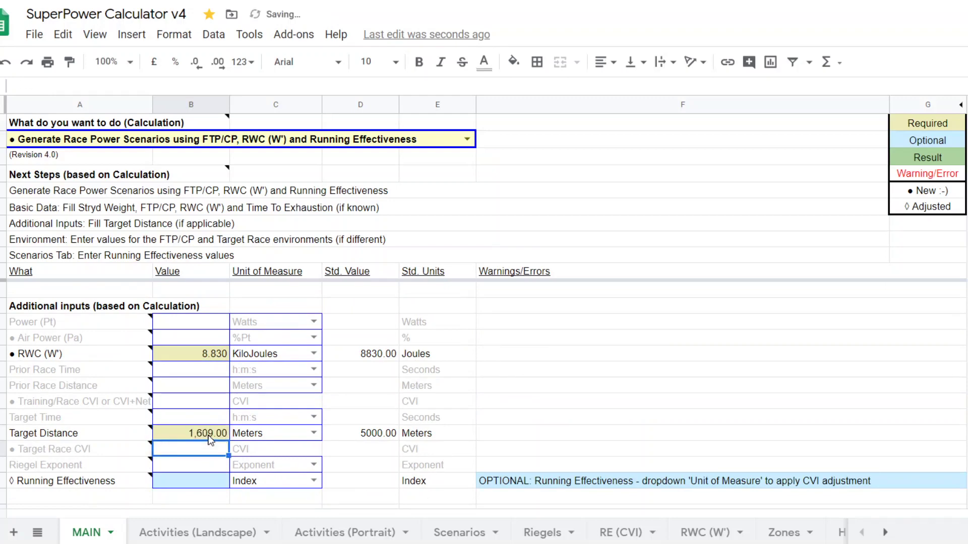
left_click(439, 536)
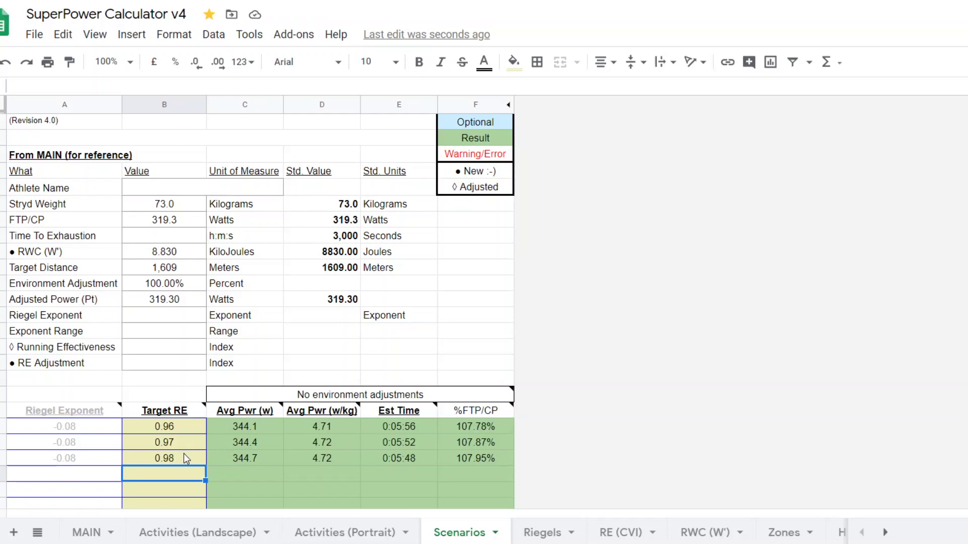
Step: Change the three Scenarios Target RE values to 0.98, 0.99 and 1.00
left_click(182, 428)
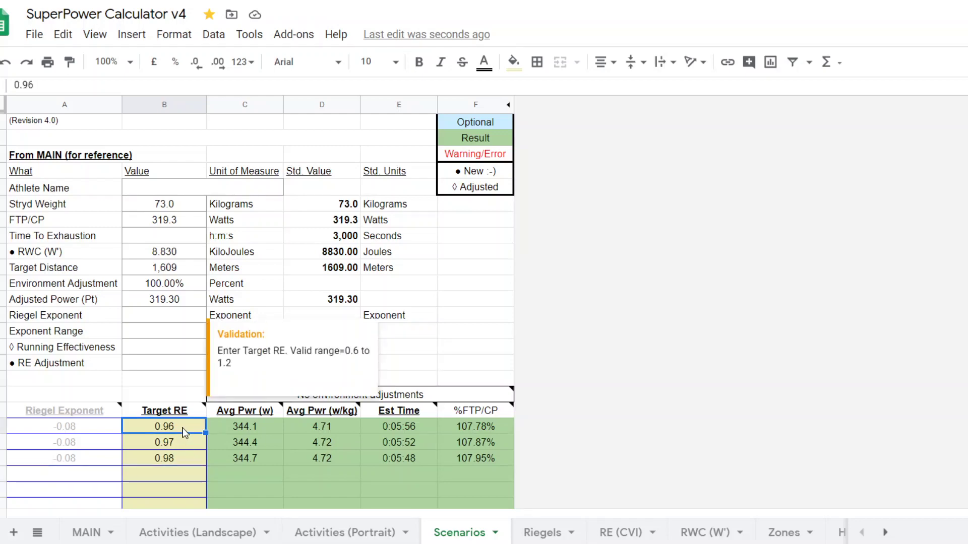
double_click(183, 428)
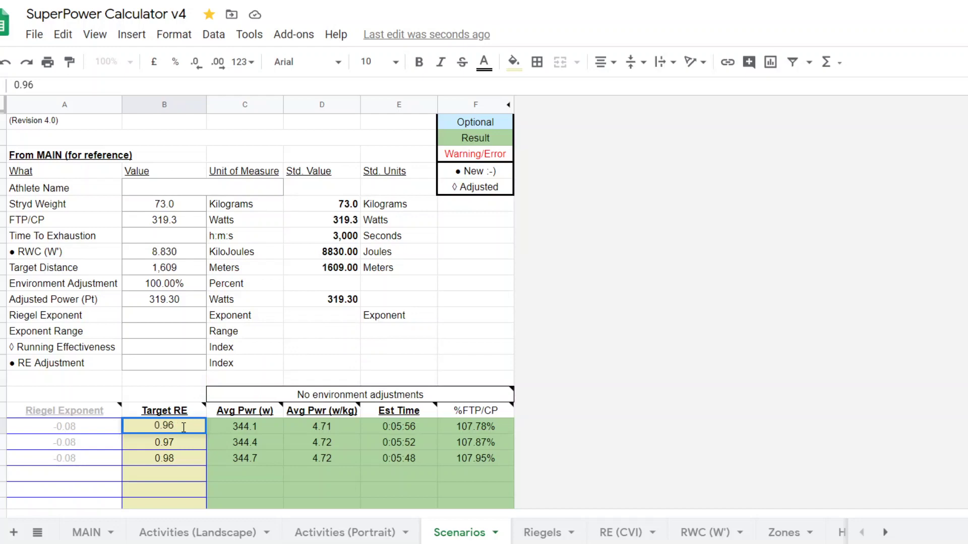
key("BackSpace")
type("8")
left_click(186, 443)
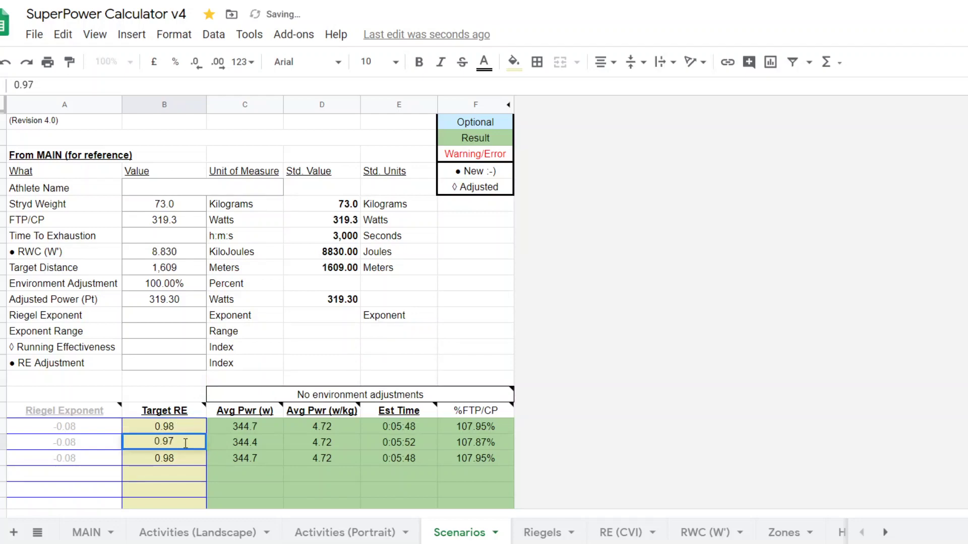
key("BackSpace")
type("9")
left_click(183, 459)
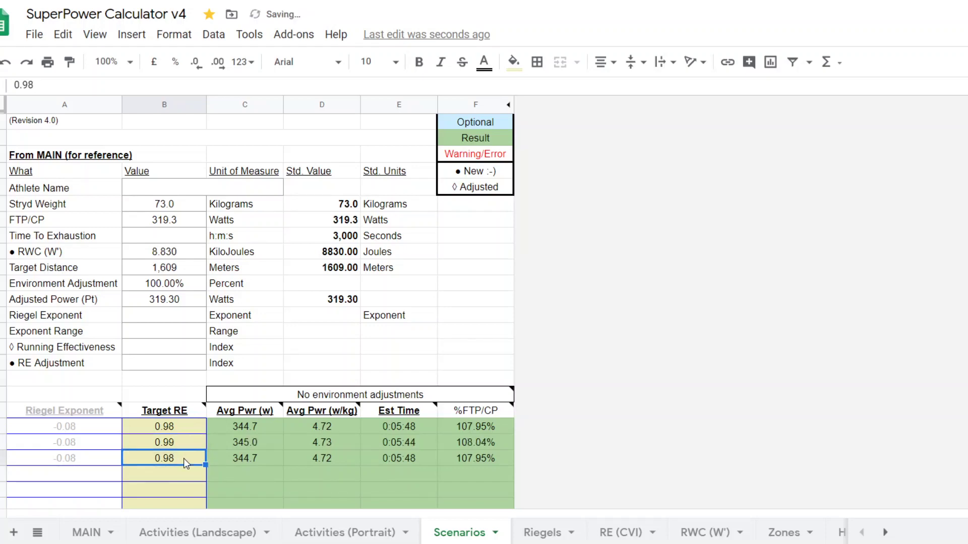
type("1,00")
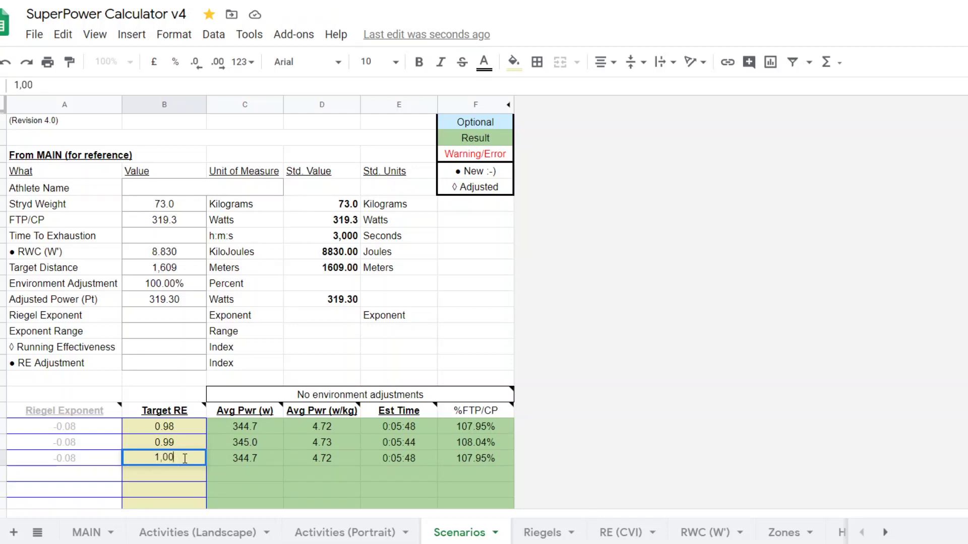
key("BackSpace")
key("BackSpace")
type(".00")
key("Return")
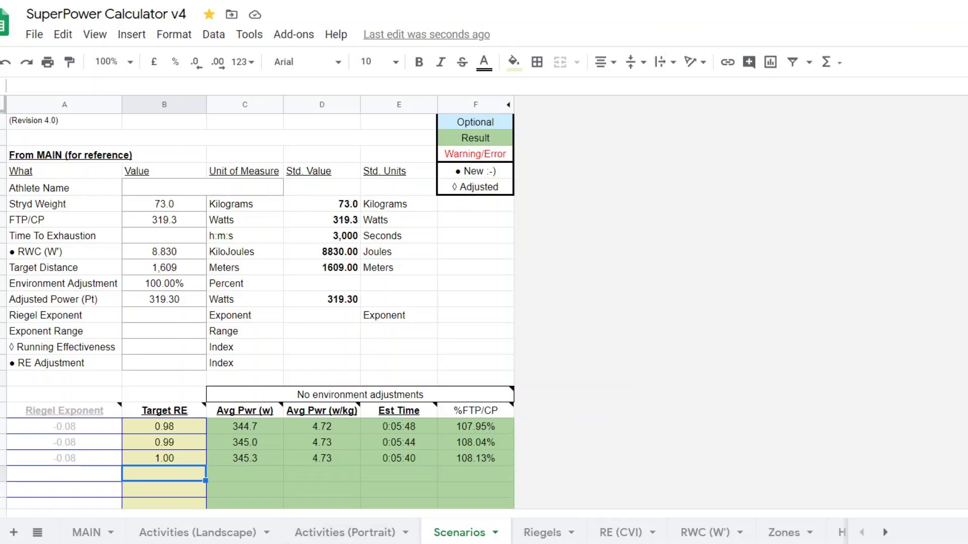
Step: Return to the MAIN sheet's basic data inputs (73.0 kg, 319.3 W)
left_click(87, 535)
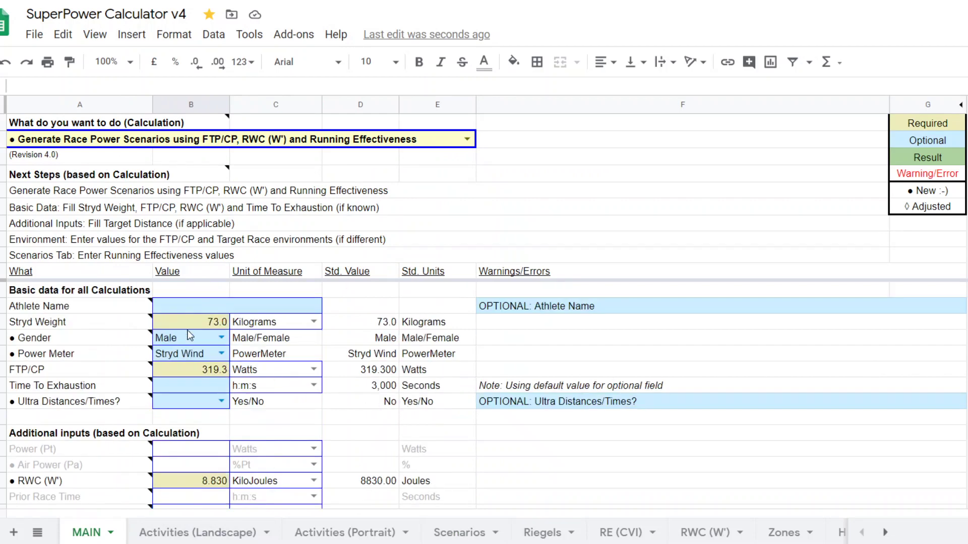
Step: Enter Stryd Weight 63.5 kg, FTP/CP 322 W and RWC (W') 10.7 kJ
left_click(205, 324)
type("63.5")
key("Return")
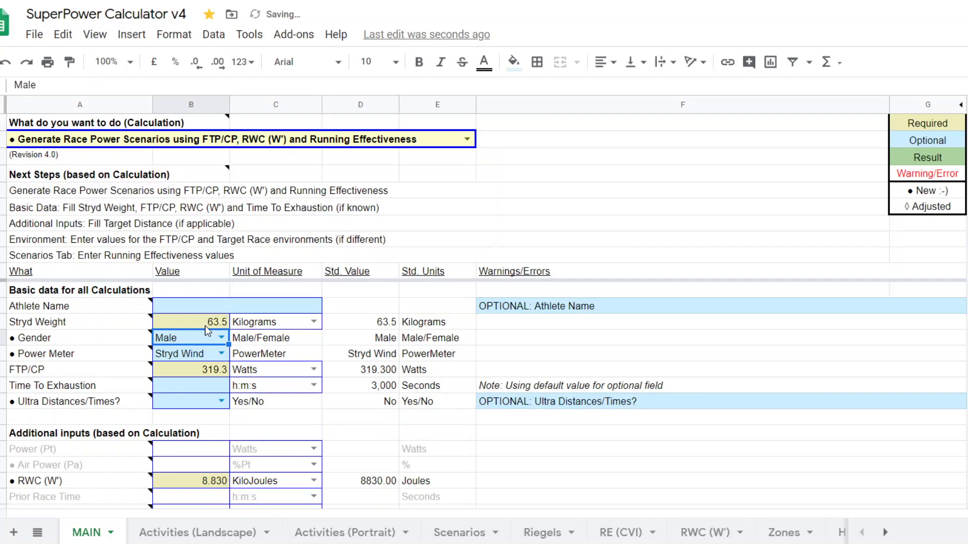
left_click(207, 373)
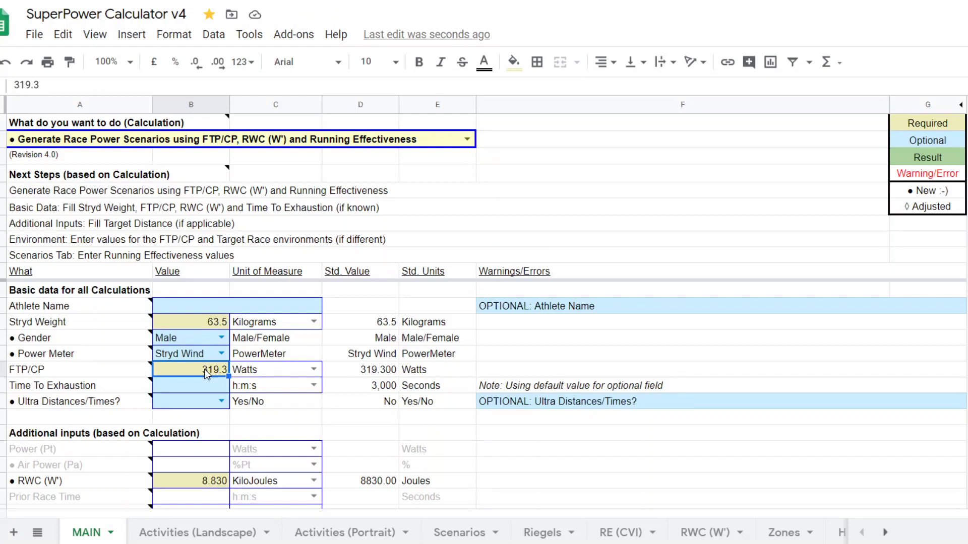
type("322")
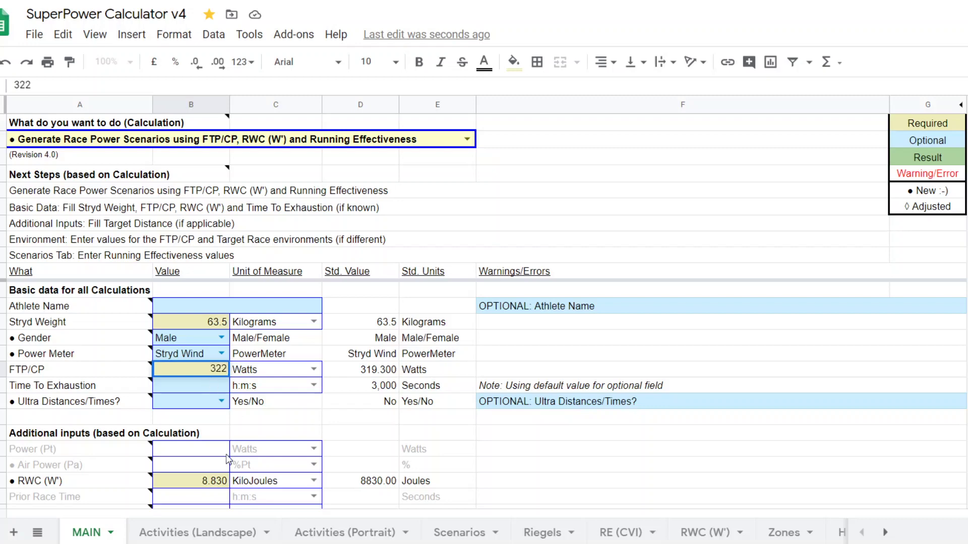
left_click(212, 482)
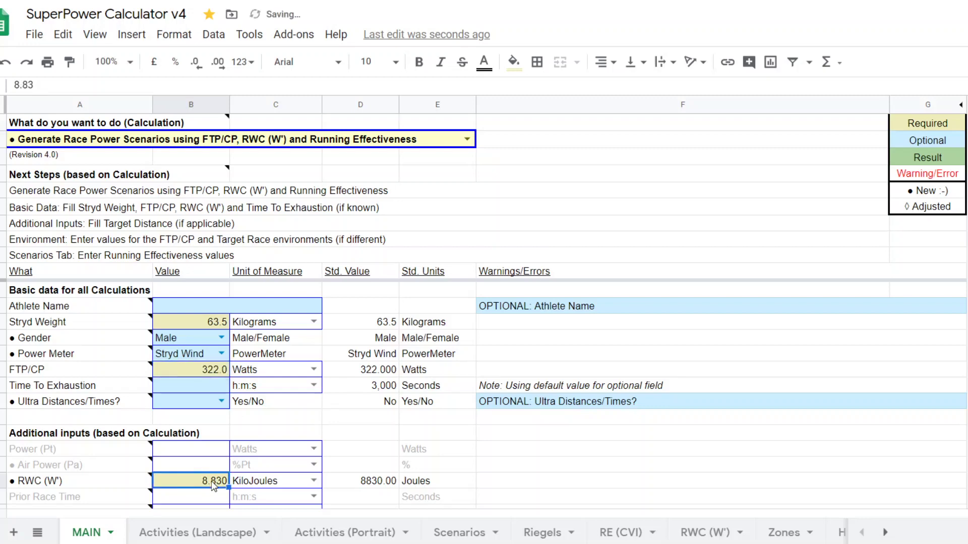
type("10")
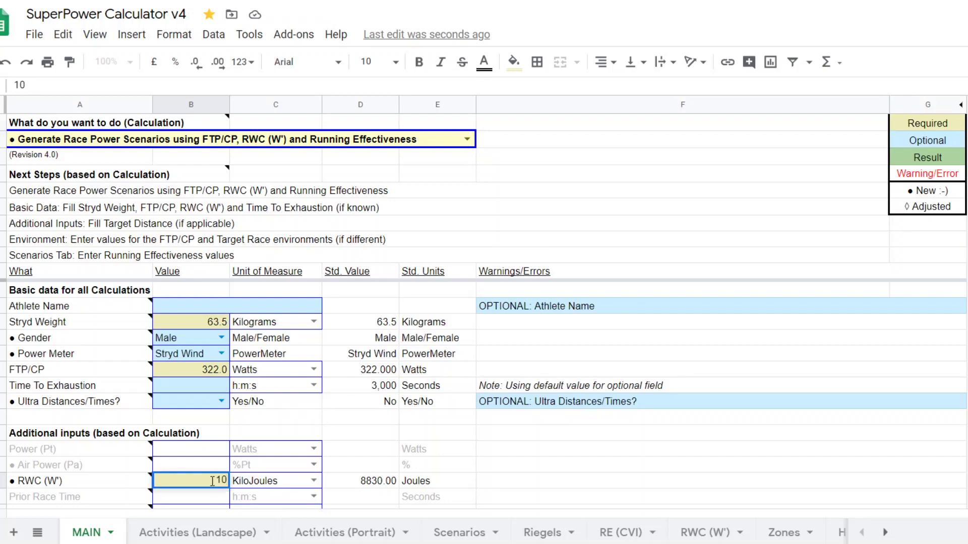
type(".7")
Step: Select the Stryd non-Wind power meter and set Target Distance to 800 m
left_click(221, 353)
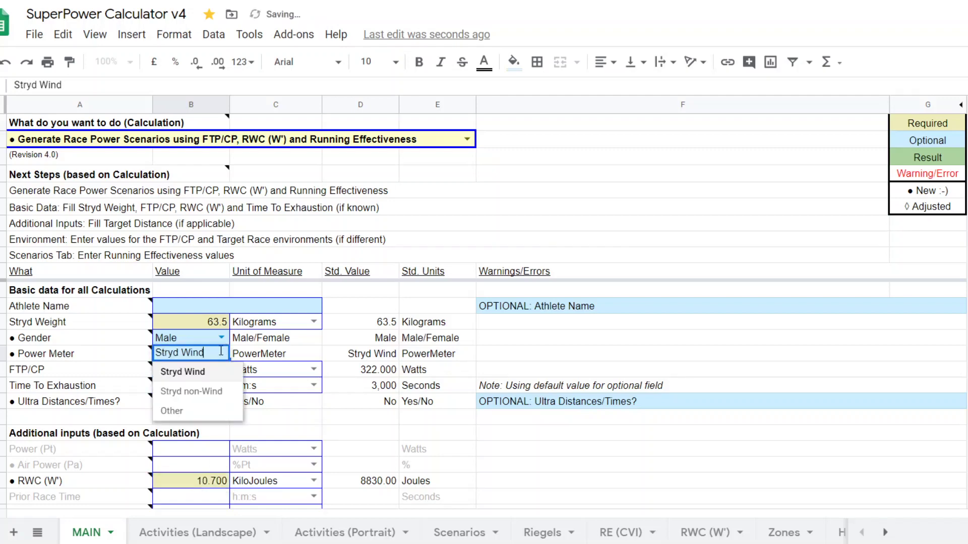
left_click(201, 395)
scroll(392, 428, "down", 2)
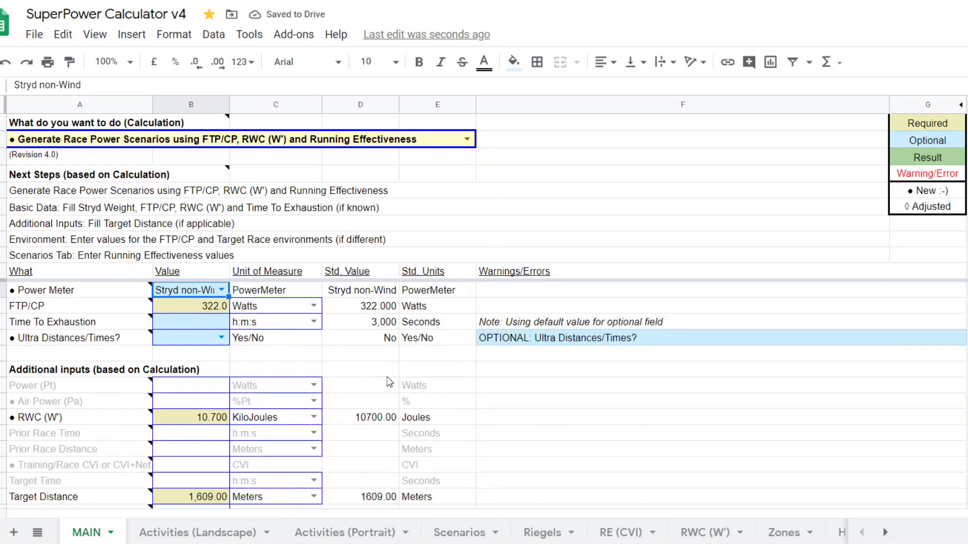
left_click(220, 499)
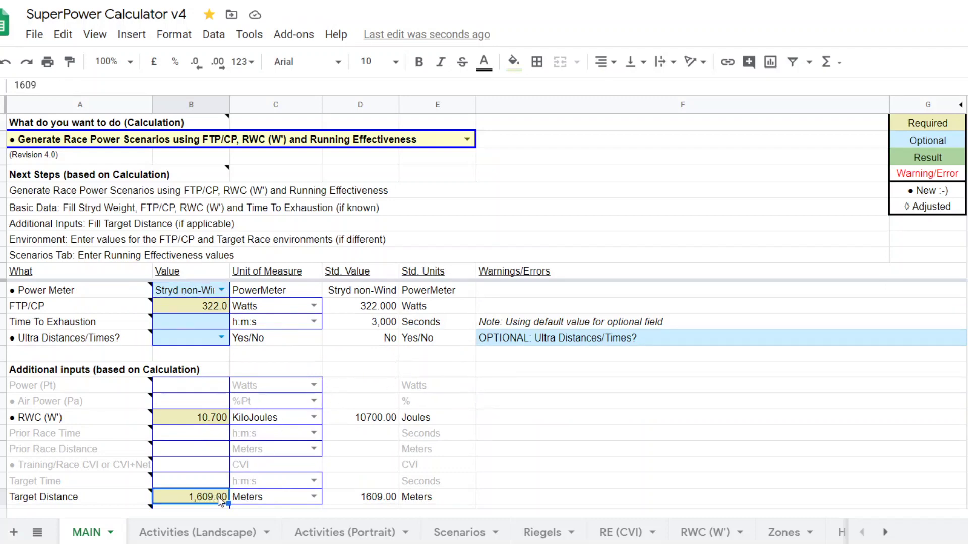
type("800")
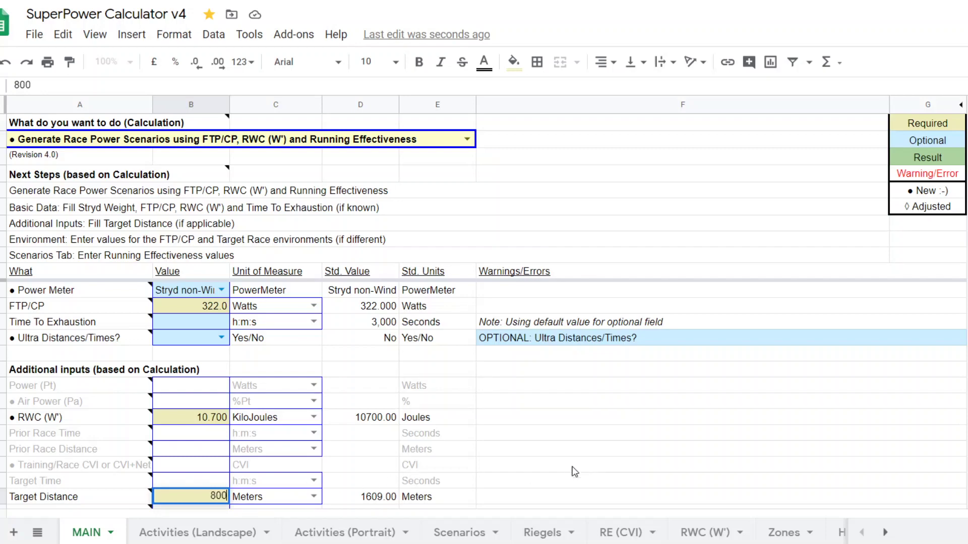
Step: On the Scenarios sheet, overwrite the Target RE values with 1.03, 1.04 and 1.05
left_click(452, 536)
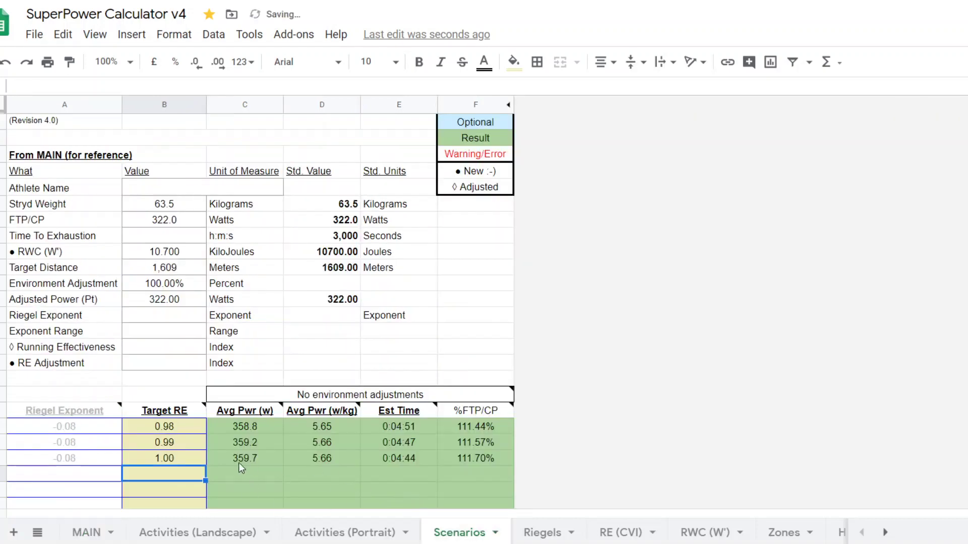
left_click(187, 431)
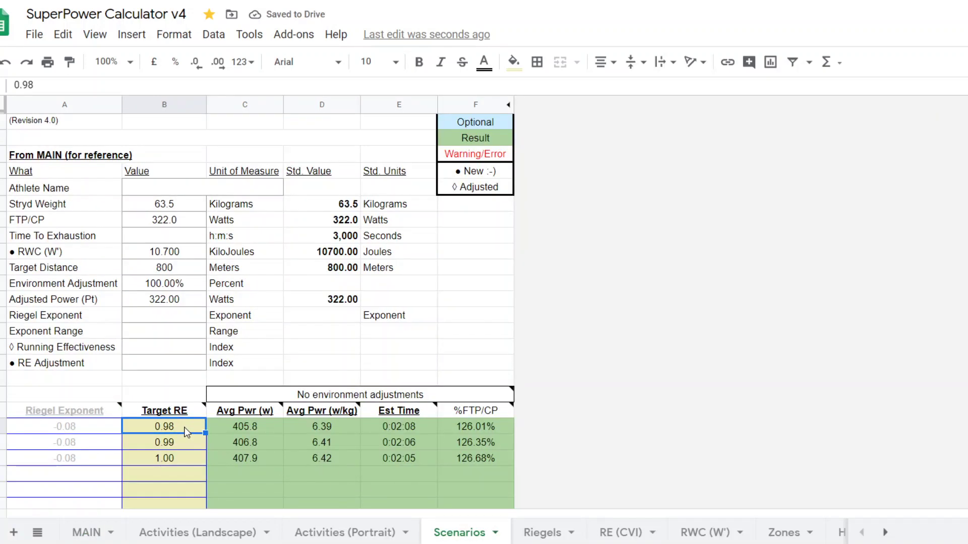
type("1.")
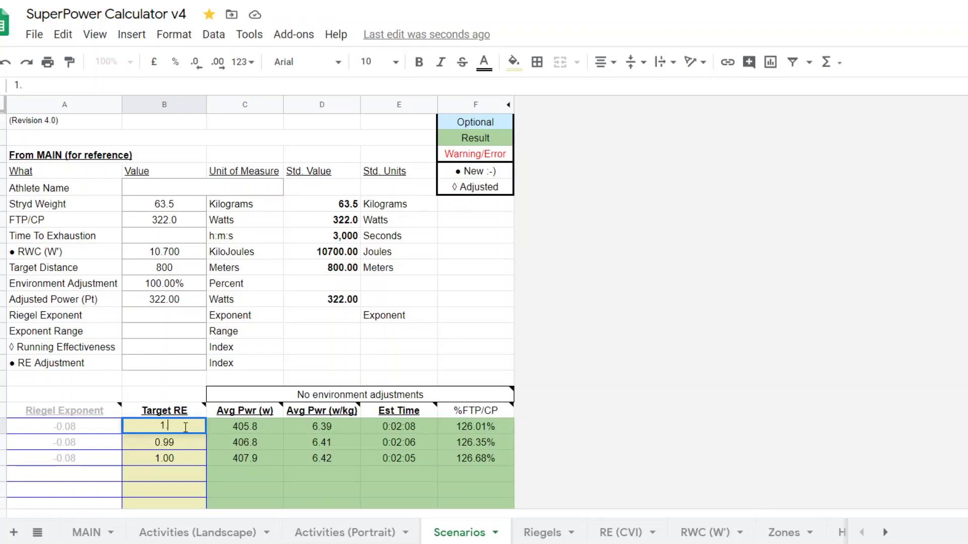
type("03")
left_click(175, 442)
type("1.04")
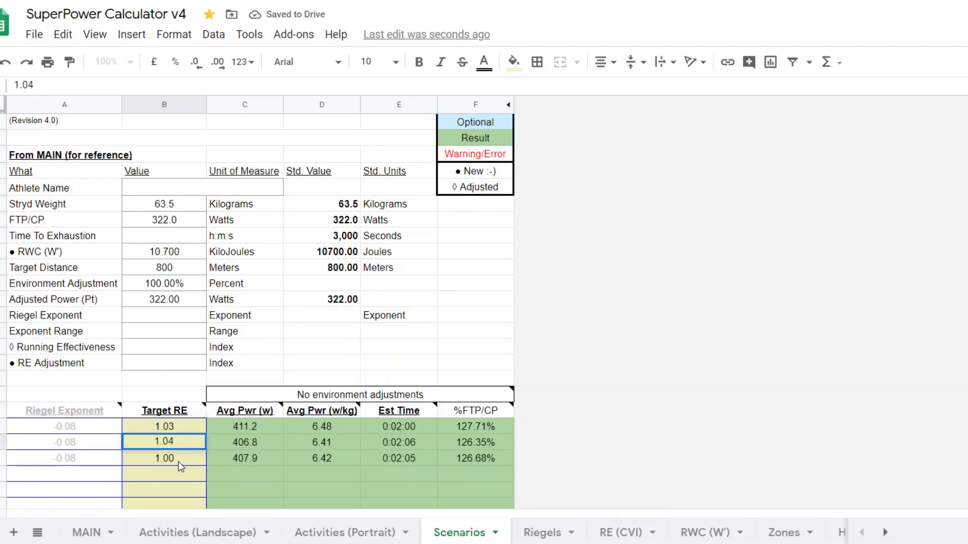
left_click(180, 455)
type("1.05")
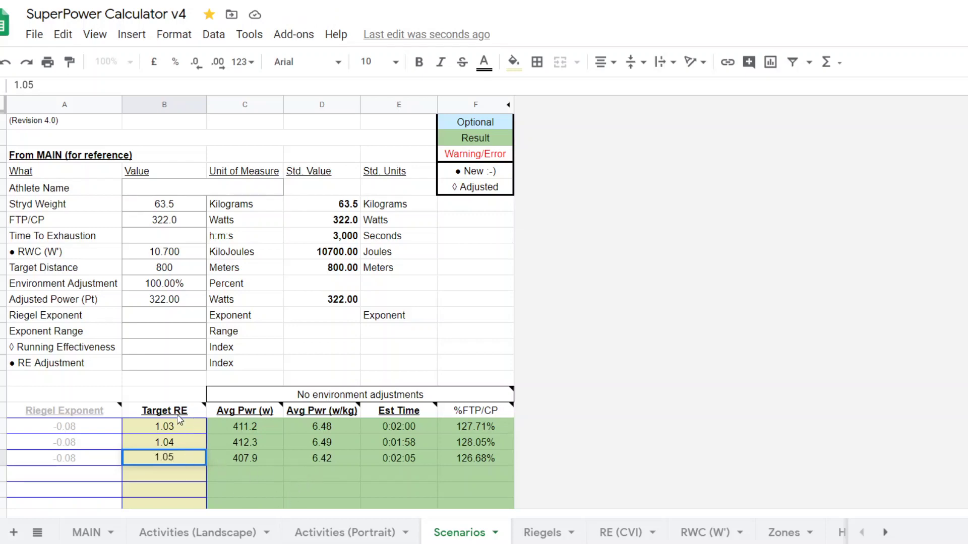
Step: Commit the 1.05 Target RE so its row shows 413.4 W and 0:01:57
mouse_move(177, 414)
key("Return")
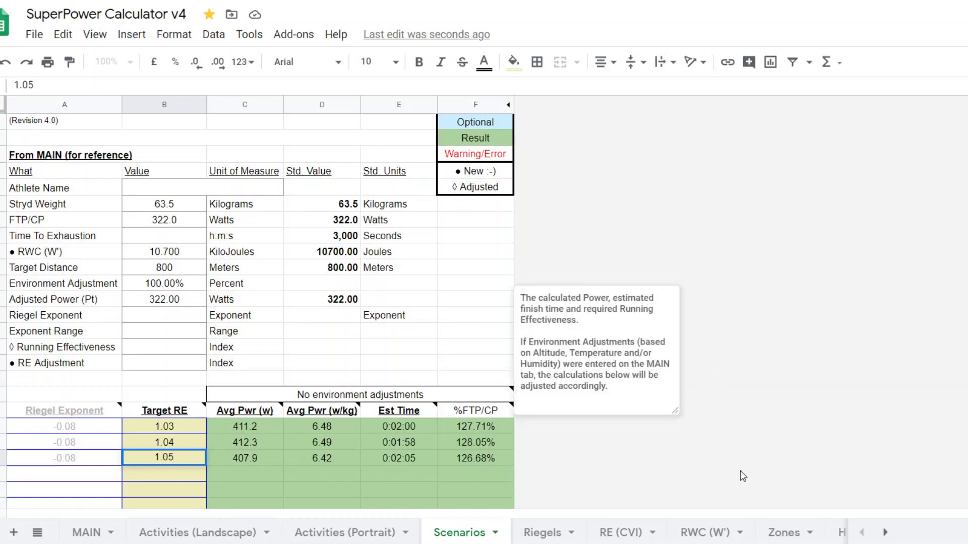
key("Return")
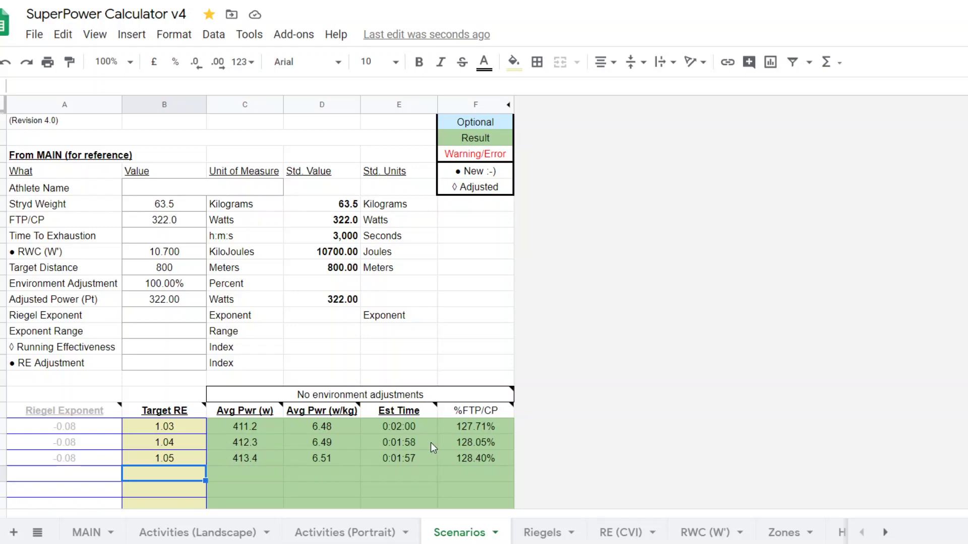
mouse_move(475, 410)
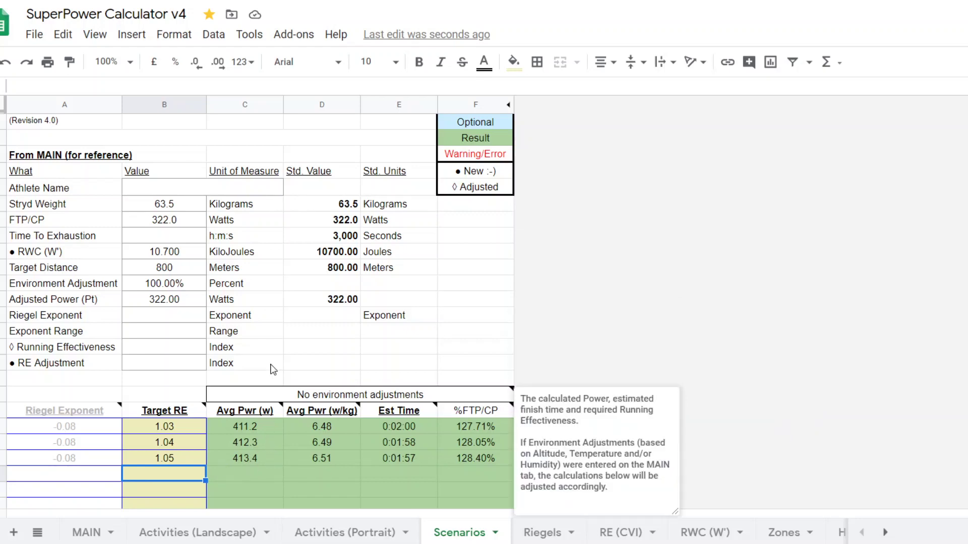
Step: On the MAIN sheet, set A2 to Generate Race Power Scenarios under RACE POWER PLANNING › CALCULATE FTP/CP
left_click(86, 533)
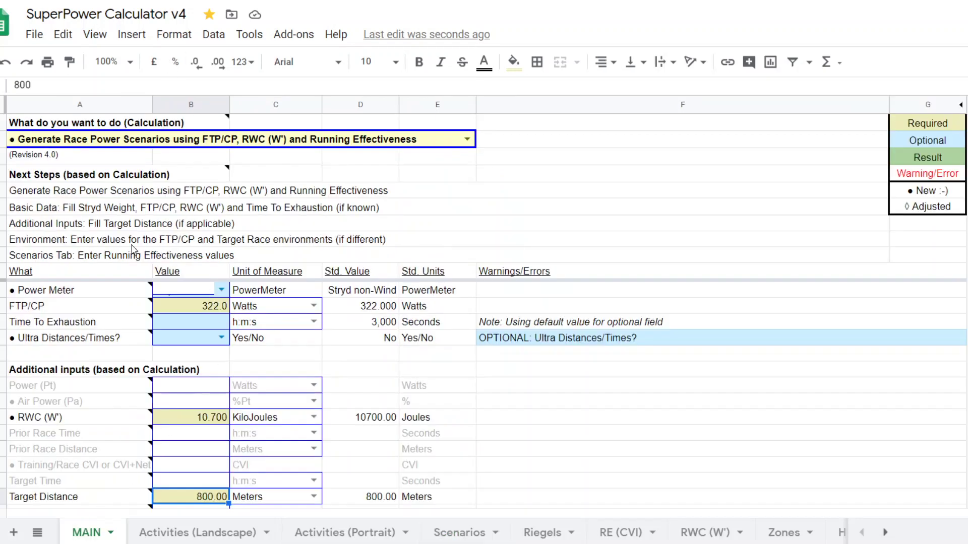
left_click(467, 139)
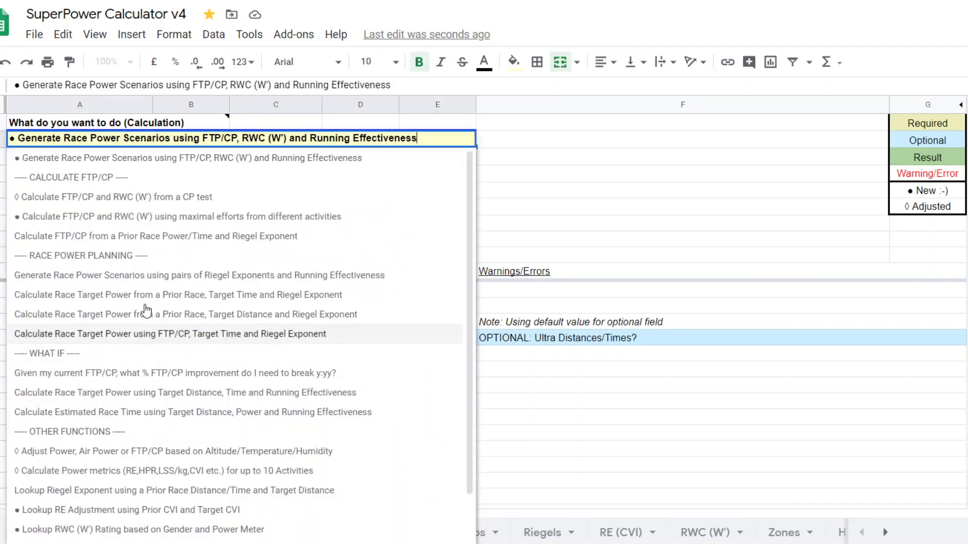
left_click(111, 257)
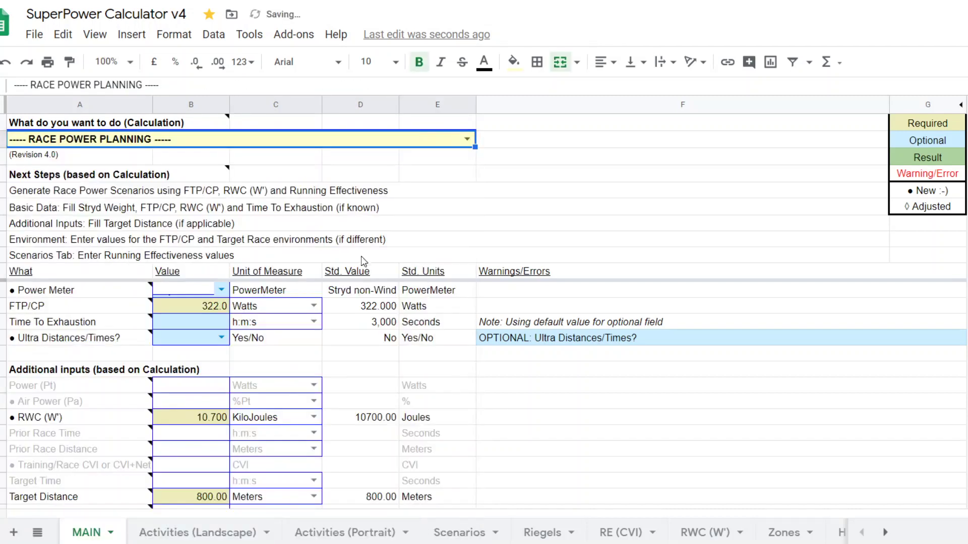
double_click(471, 137)
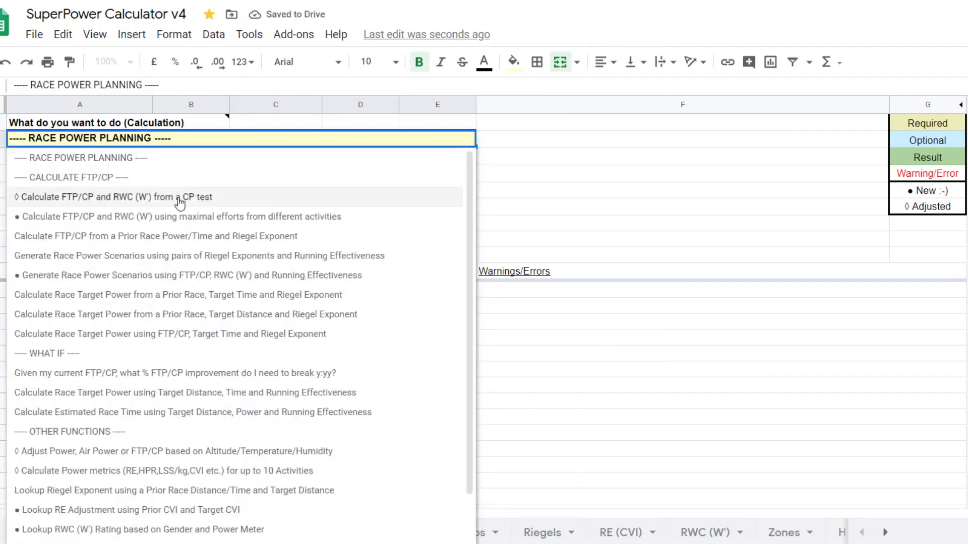
left_click(106, 177)
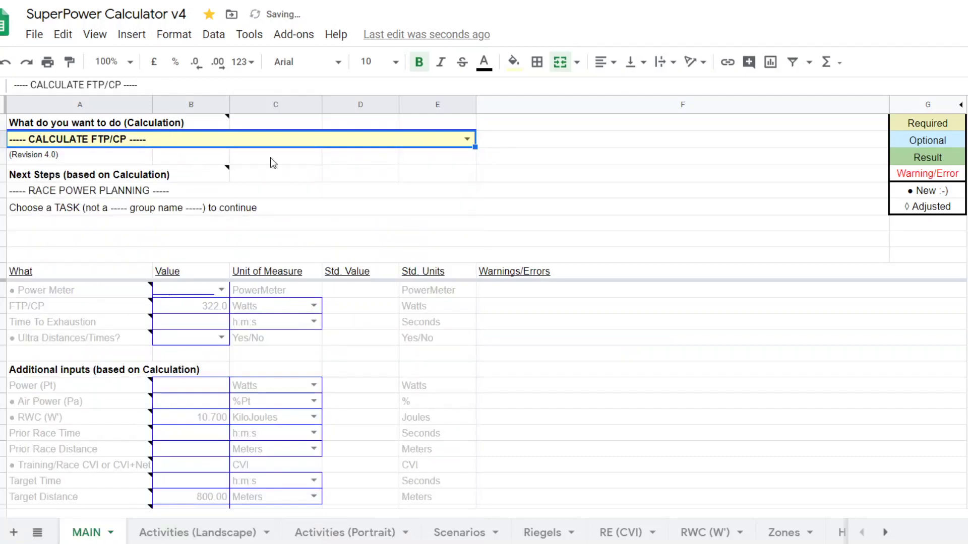
double_click(469, 138)
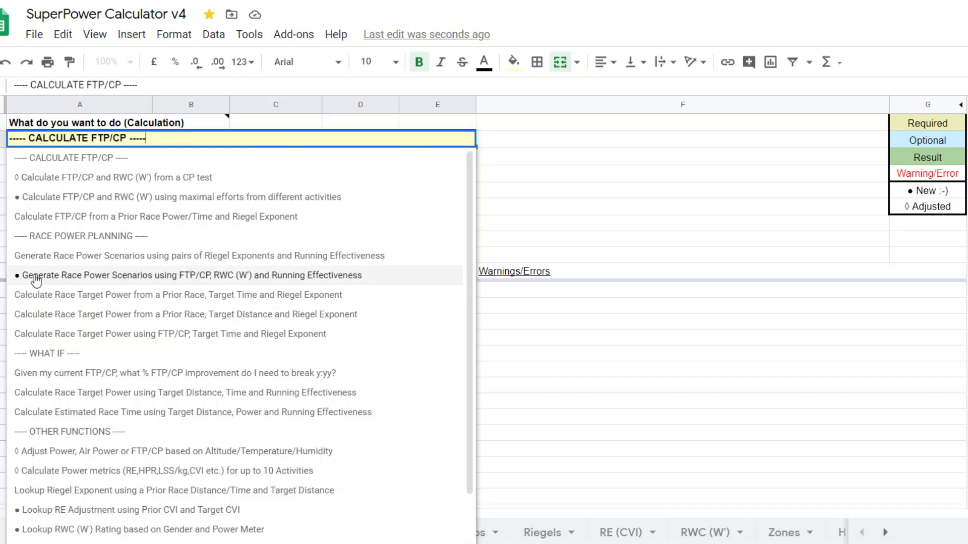
left_click(84, 275)
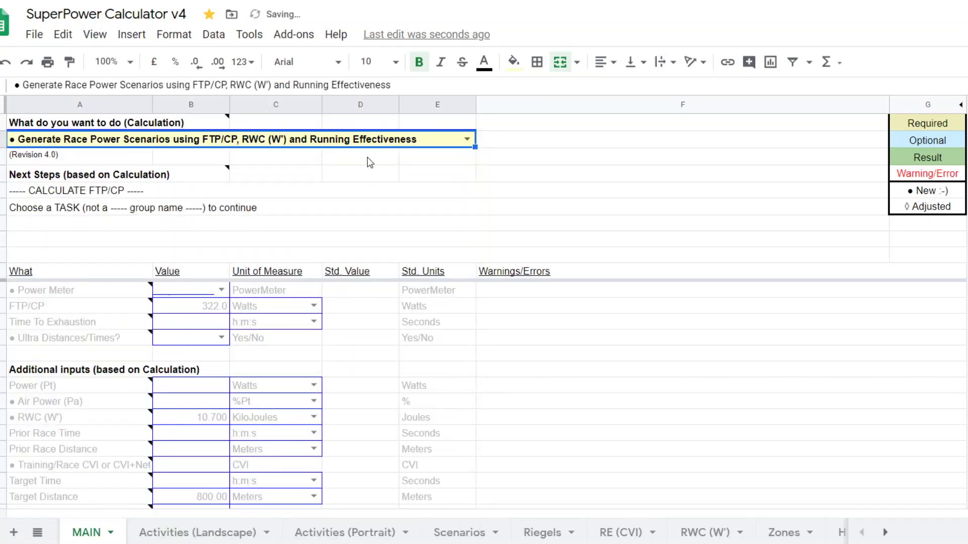